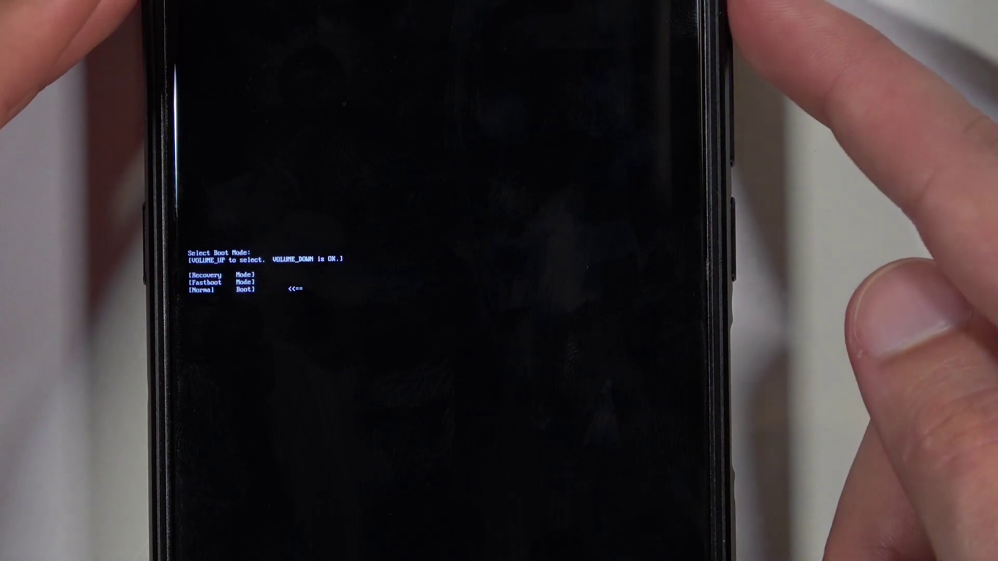
{"action": "key", "text": "XF86AudioRaiseVolume"}
{"action": "key", "text": "XF86AudioRaiseVolume"}
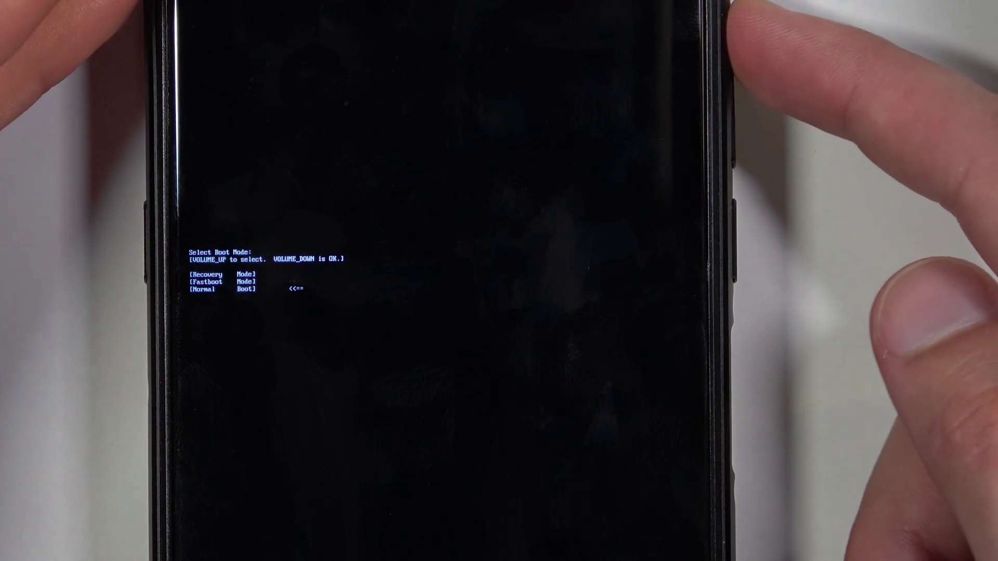
{"action": "key", "text": "XF86AudioRaiseVolume"}
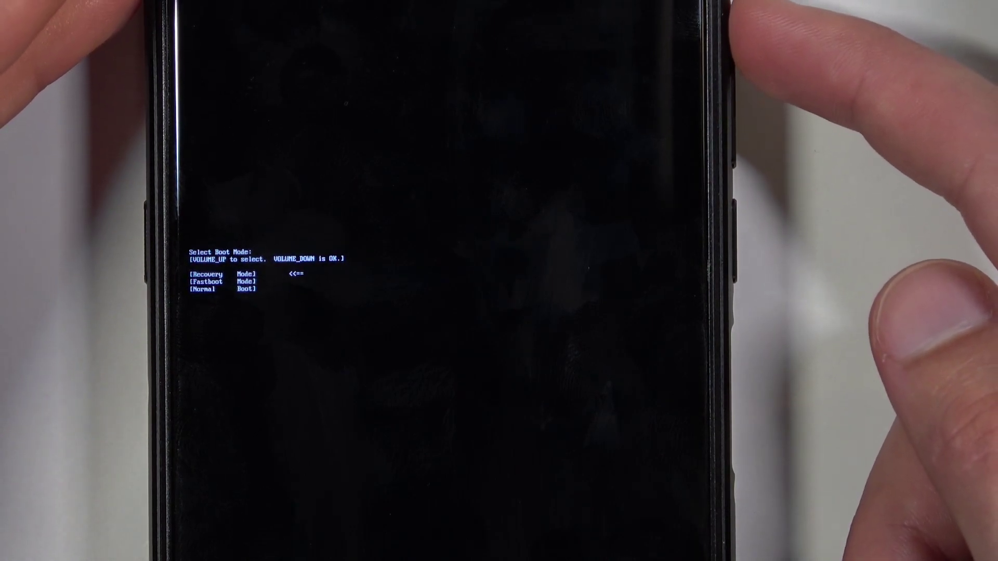
{"action": "key", "text": "XF86AudioRaiseVolume"}
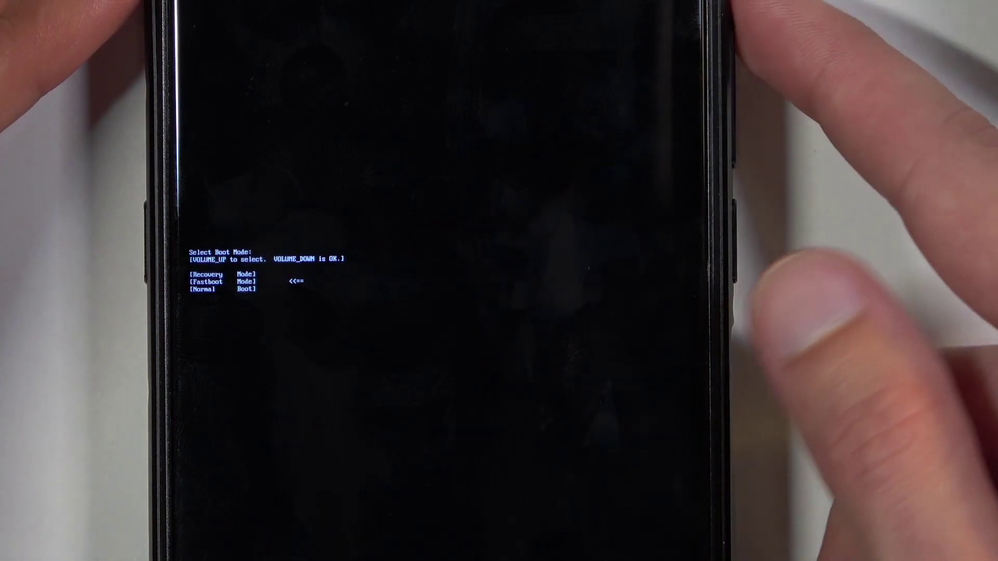